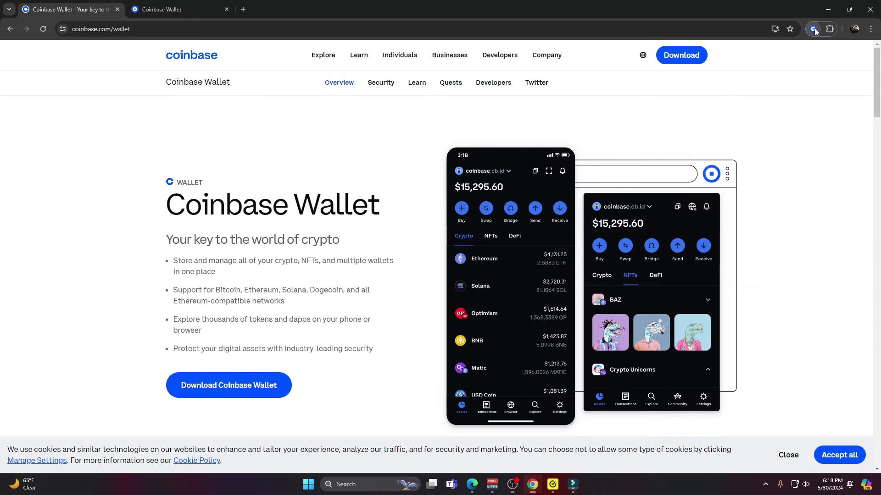
- Bring up the Coinbase Home page, listing Ethereum at $3,753.09 and Bitcoin at $68,473.98
left_click(719, 69)
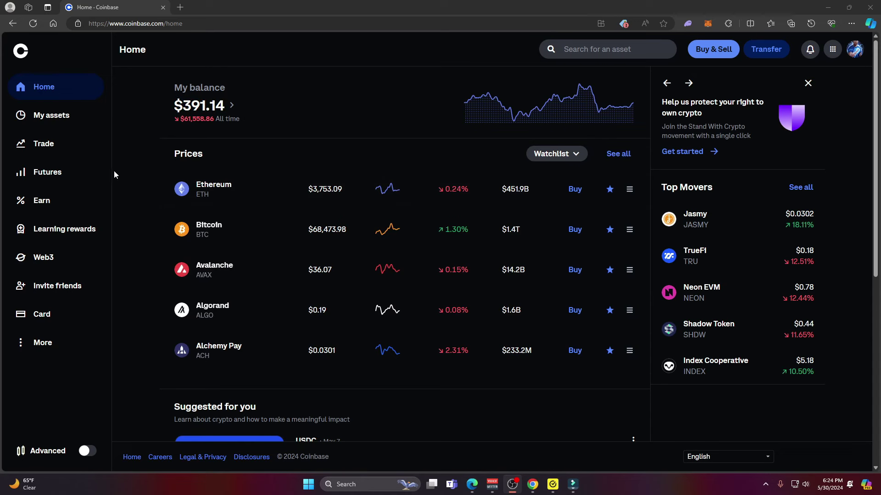
- Review My assets, showing $388.09 in crypto including 0.10220021 ETH
left_click(64, 117)
scroll(316, 275, "down", 5)
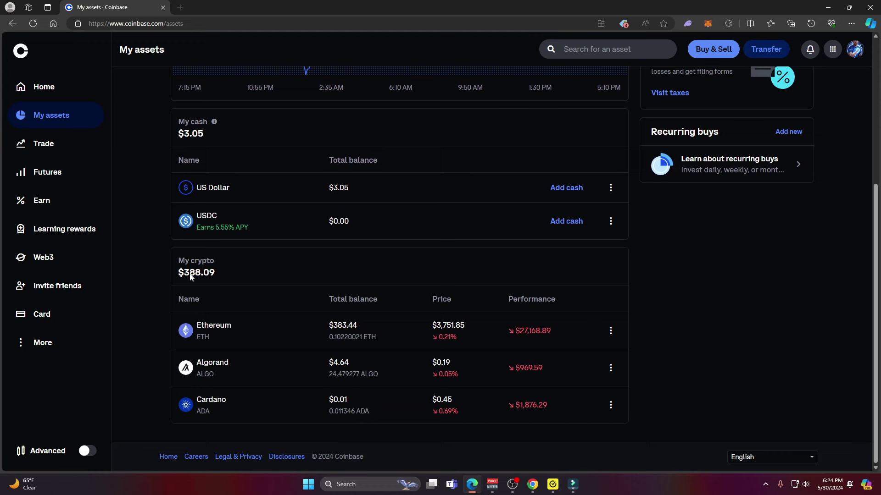
scroll(254, 277, "up", 5)
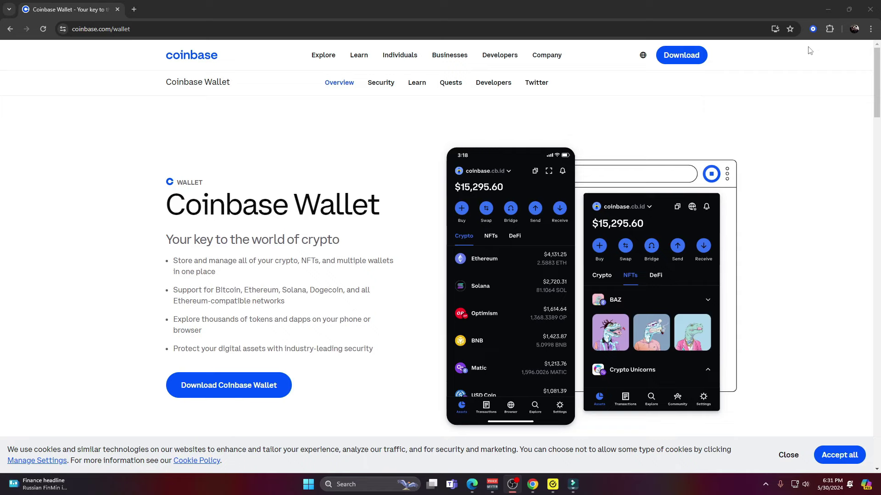
- Copy the Ethereum receiving address from the Coinbase Wallet extension's address list
left_click(813, 29)
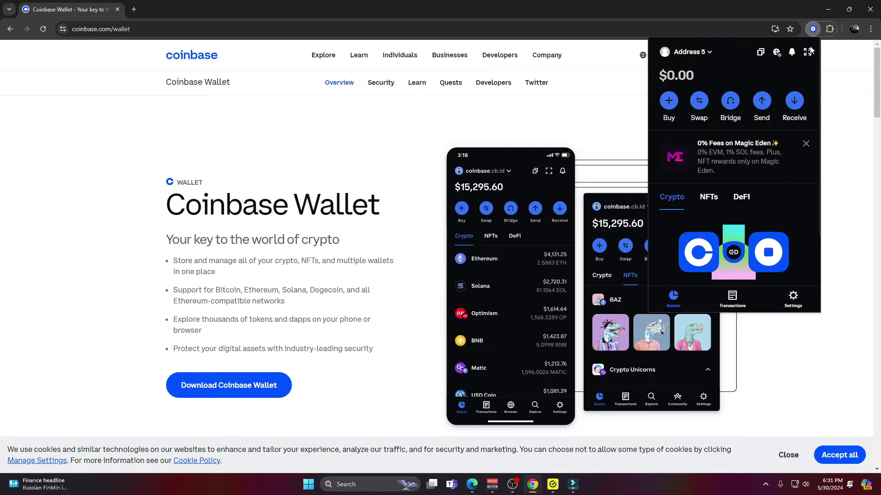
left_click(760, 55)
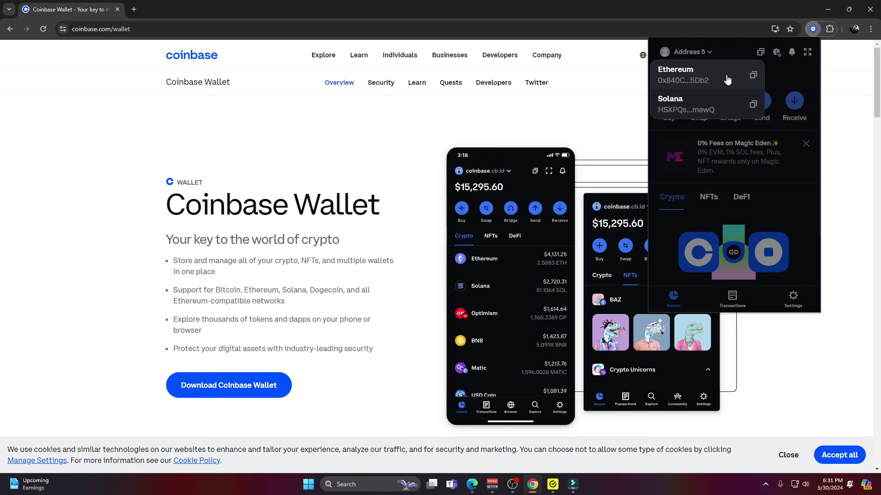
left_click(753, 76)
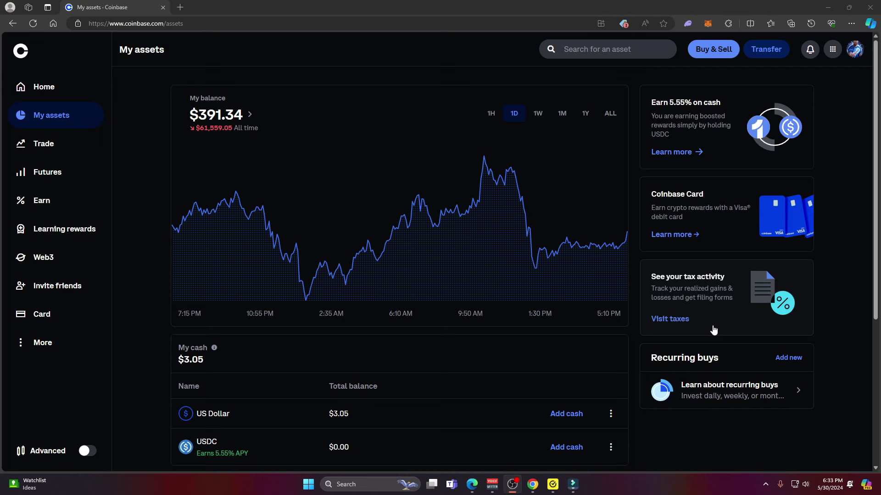
- Start a Coinbase crypto send using Max for the full 0.10220021 ETH (about $384.04)
left_click(769, 53)
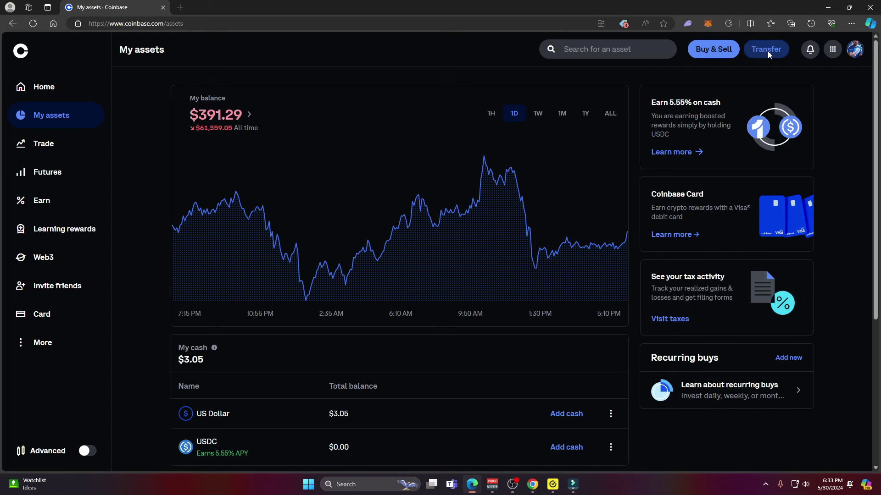
left_click(767, 51)
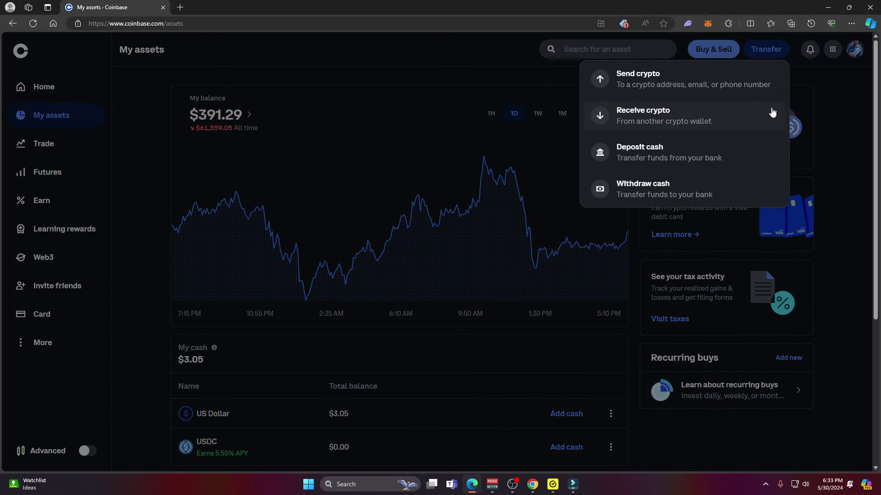
left_click(659, 81)
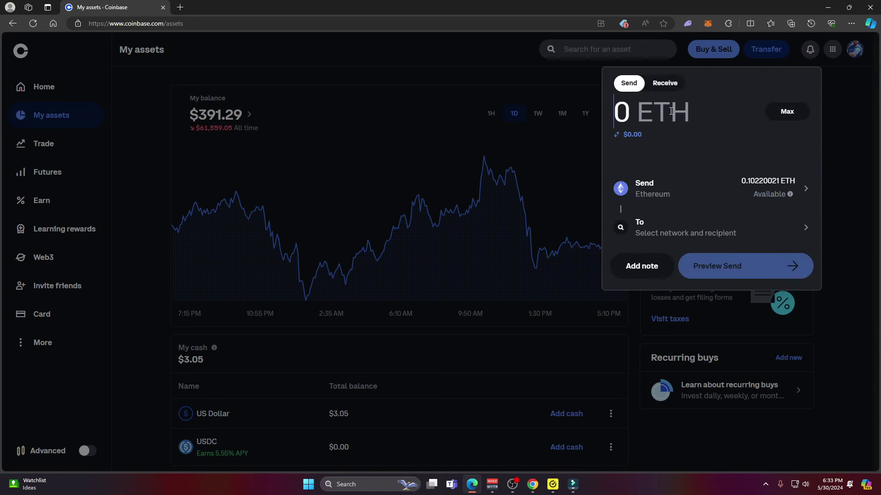
left_click(775, 113)
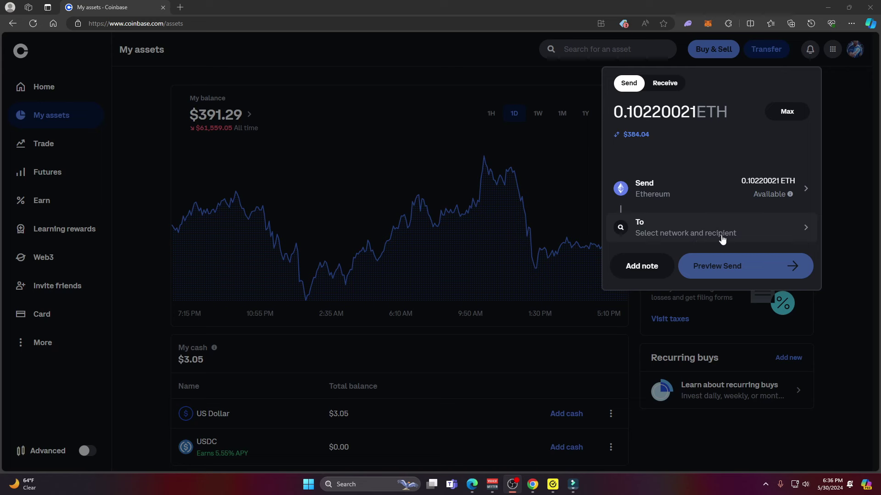
- Choose the Base network and paste the Coinbase Wallet address as the recipient
left_click(697, 237)
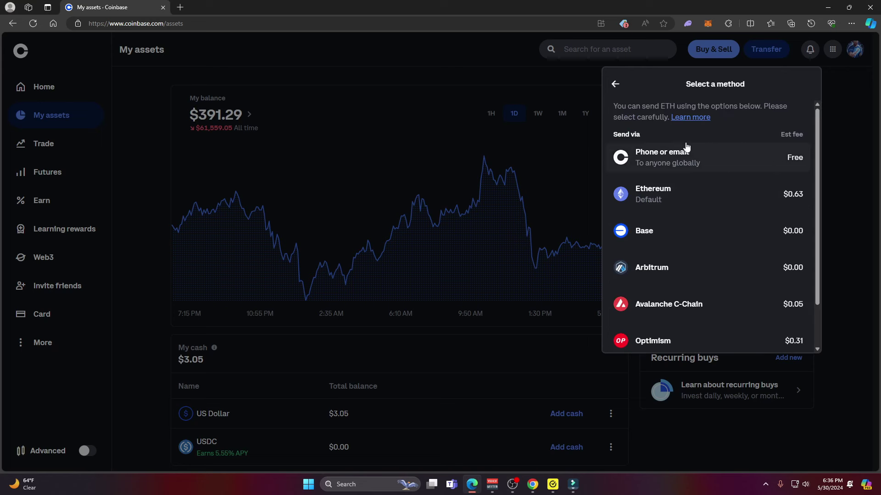
left_click(658, 233)
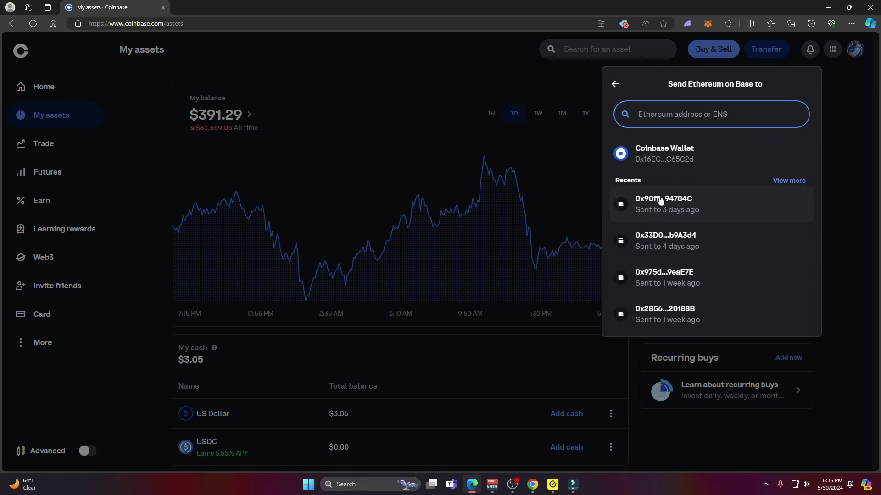
right_click(678, 118)
left_click(710, 208)
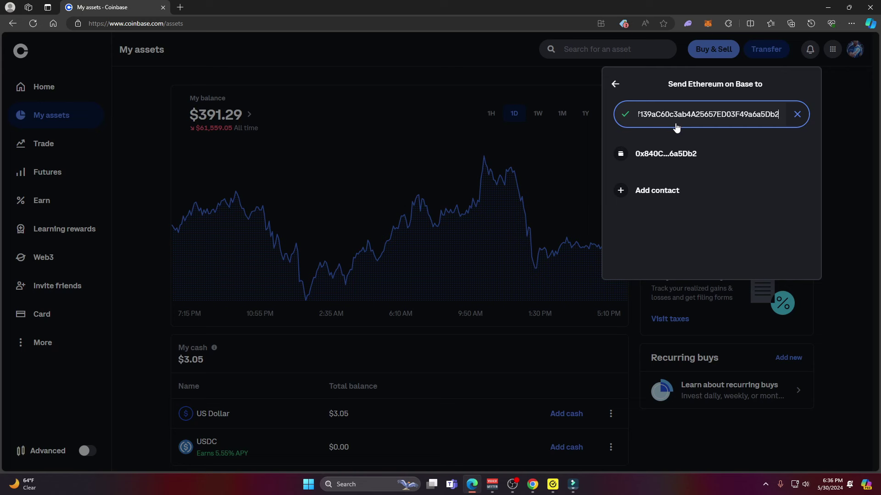
- Accept the pasted recipient, preview, and send the $383.97 of ETH on Base
left_click(690, 155)
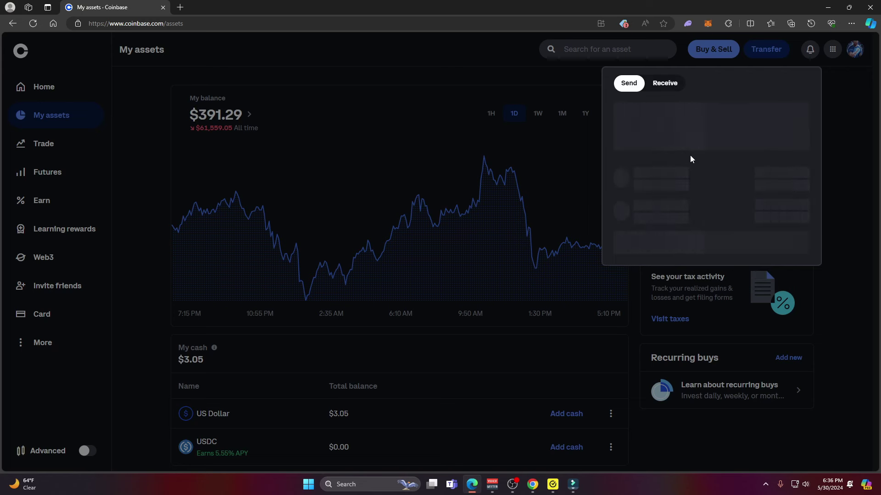
left_click(733, 267)
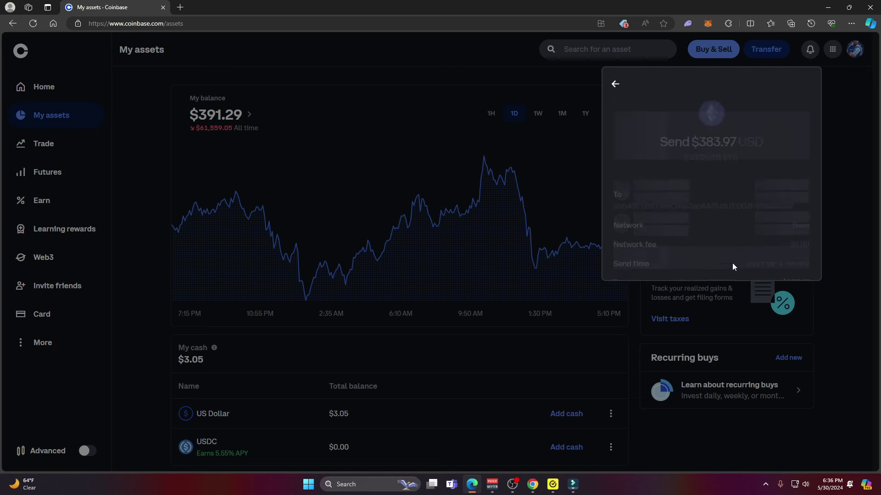
left_click(730, 317)
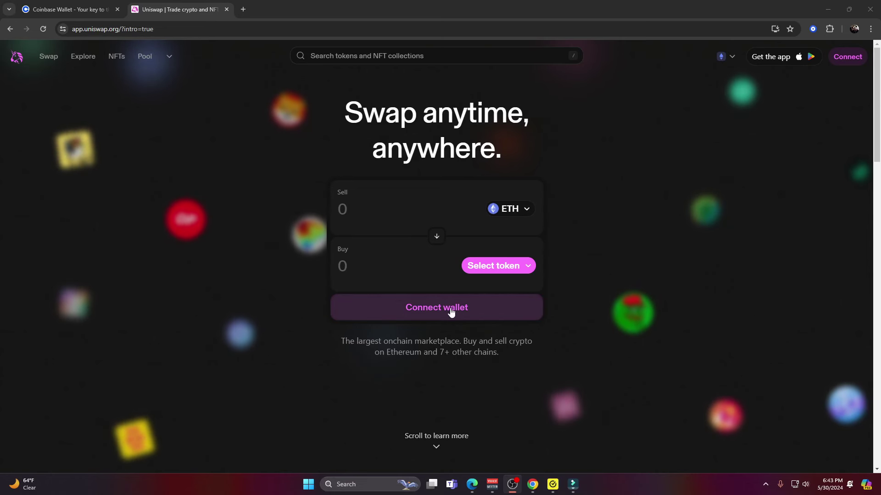
- Connect Coinbase Wallet to Uniswap and approve it, revealing the 0.102 ETH balance
left_click(451, 312)
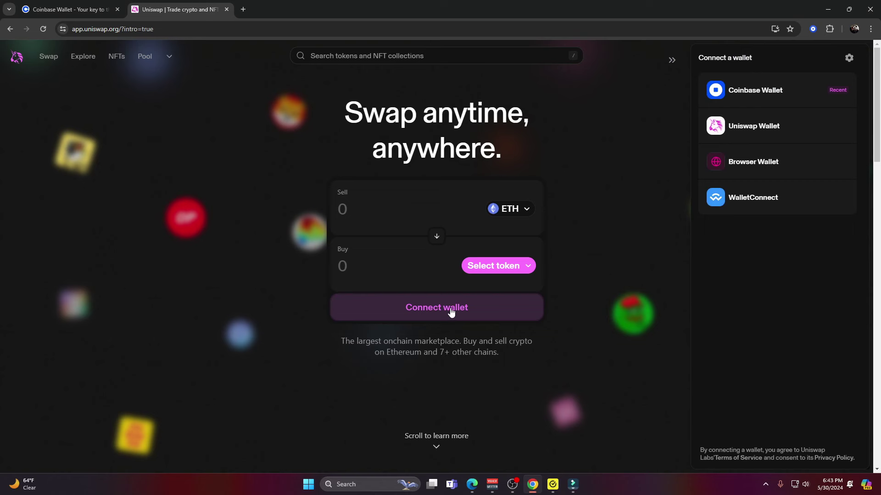
left_click(752, 101)
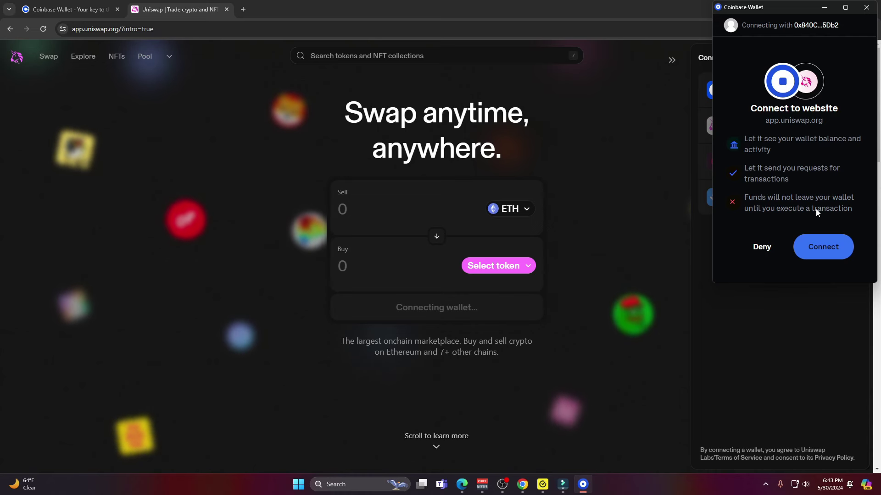
left_click(823, 247)
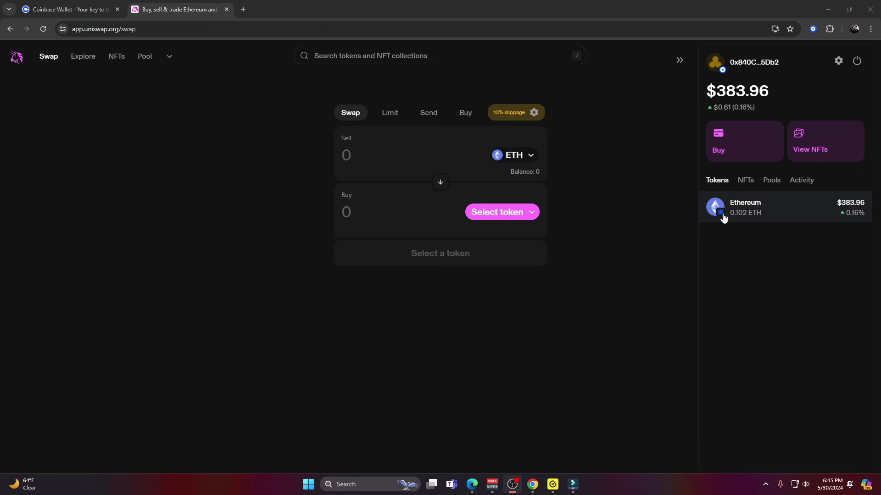
- Close the wallet panel and switch the swap's network to Base
left_click(683, 61)
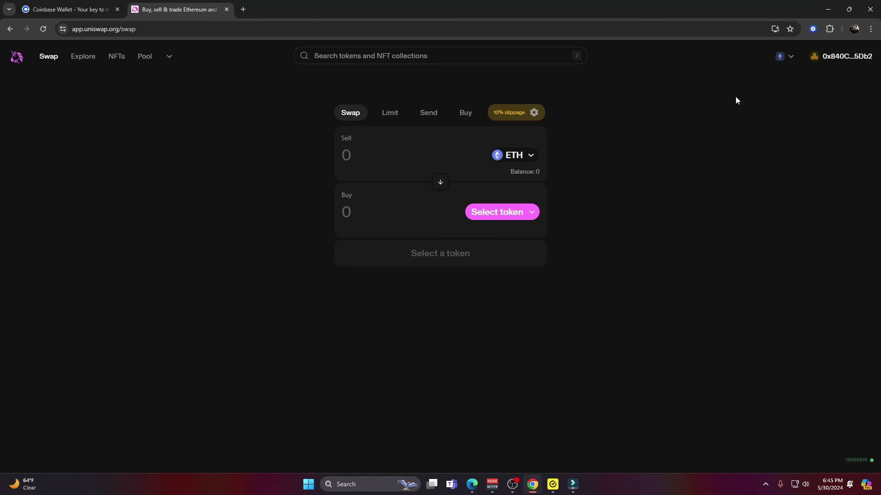
left_click(793, 59)
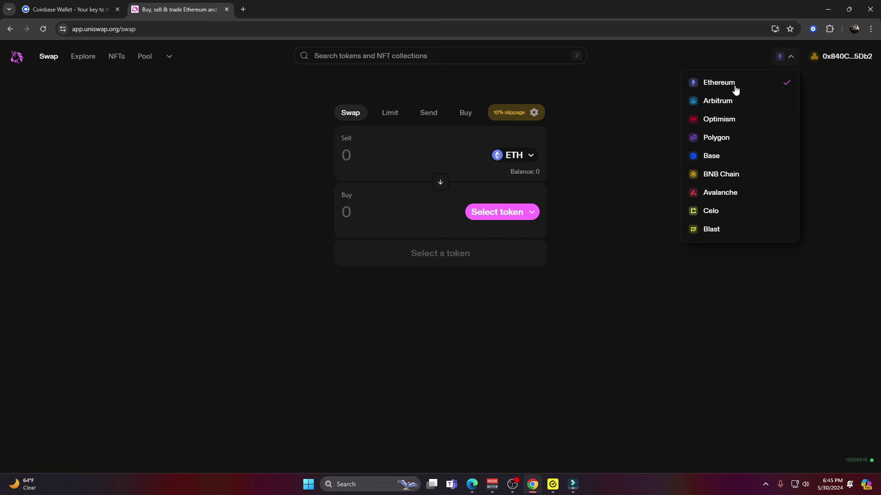
left_click(719, 158)
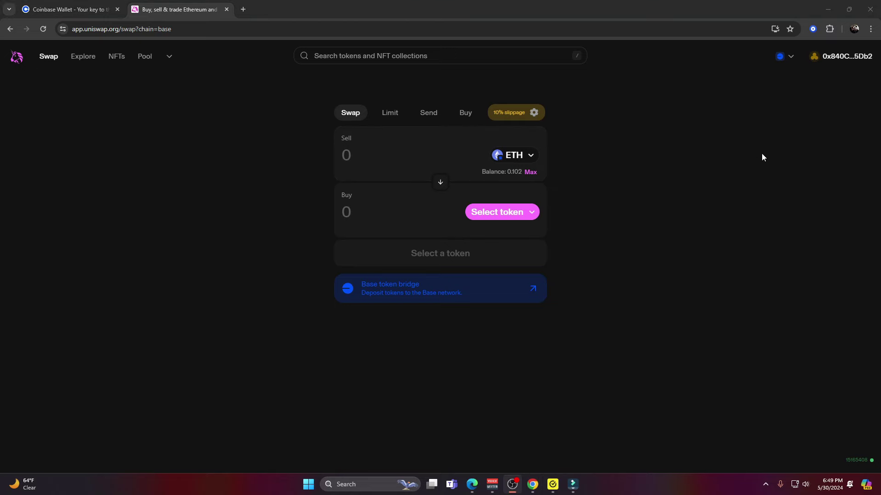
- Copy the DADDY token's contract address from the $DADDY website
key("alt+Tab")
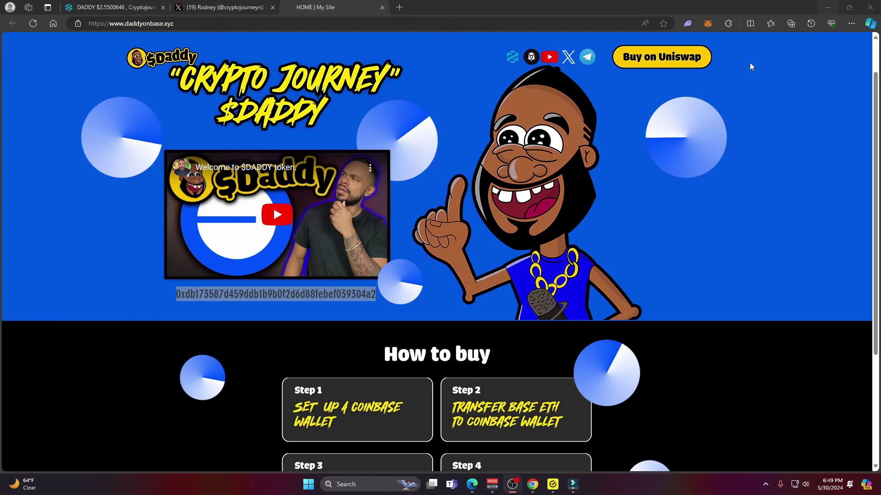
left_click(285, 307)
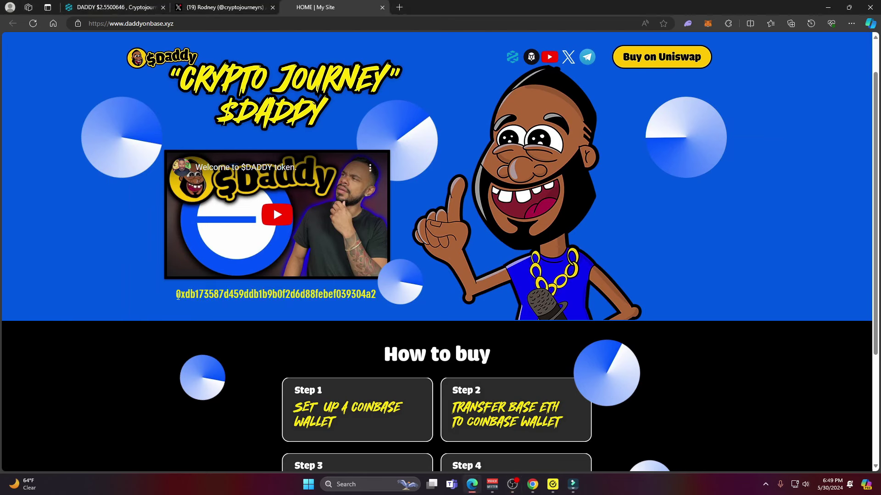
left_click_drag(177, 294, 373, 293)
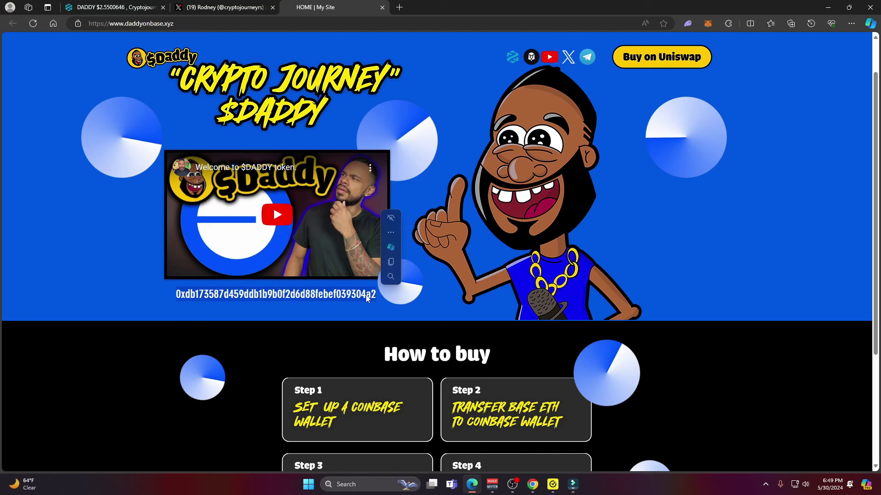
right_click(365, 295)
left_click(383, 303)
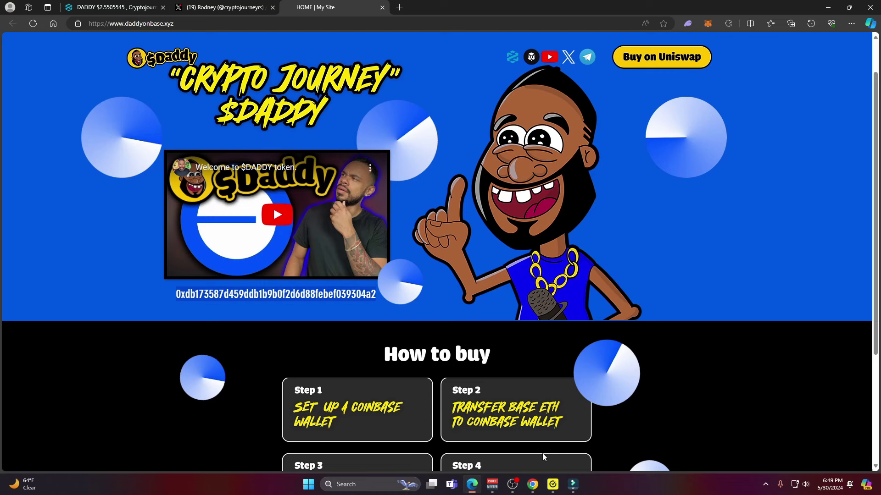
- Paste the DADDY contract address into the buy-token search and pick Cryptojourney (DADDY)
left_click(535, 486)
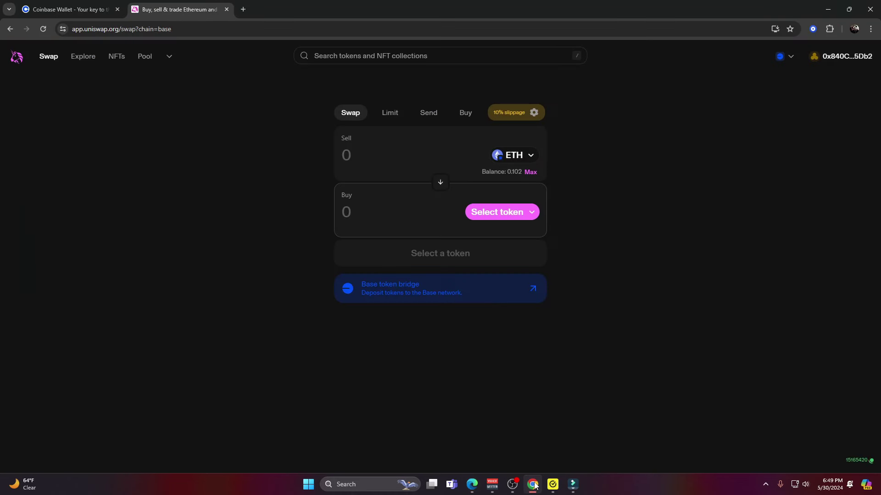
left_click(495, 220)
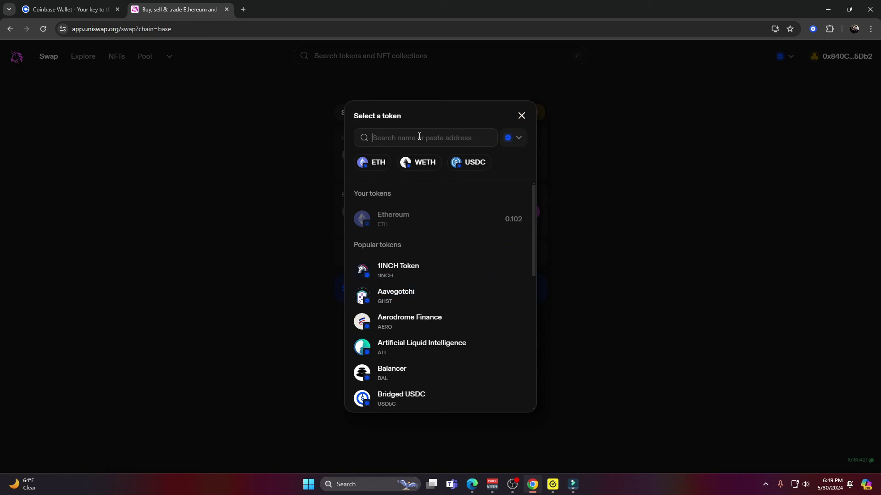
right_click(418, 138)
left_click(447, 226)
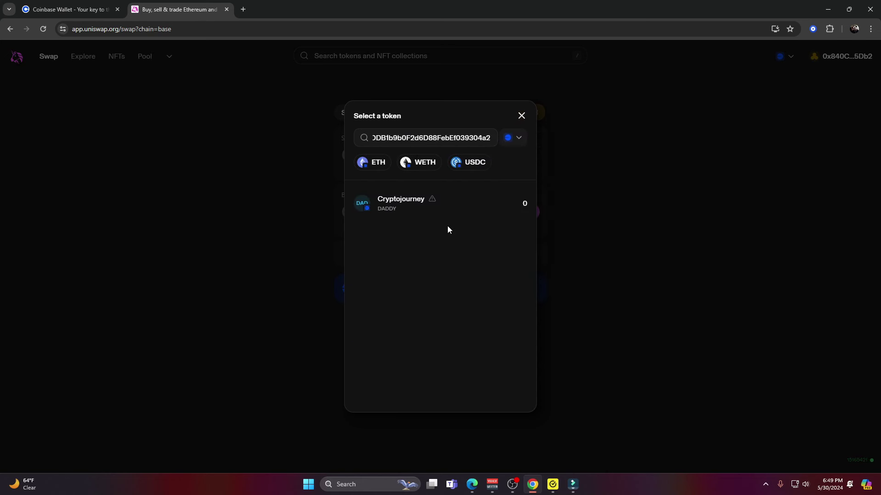
left_click(408, 209)
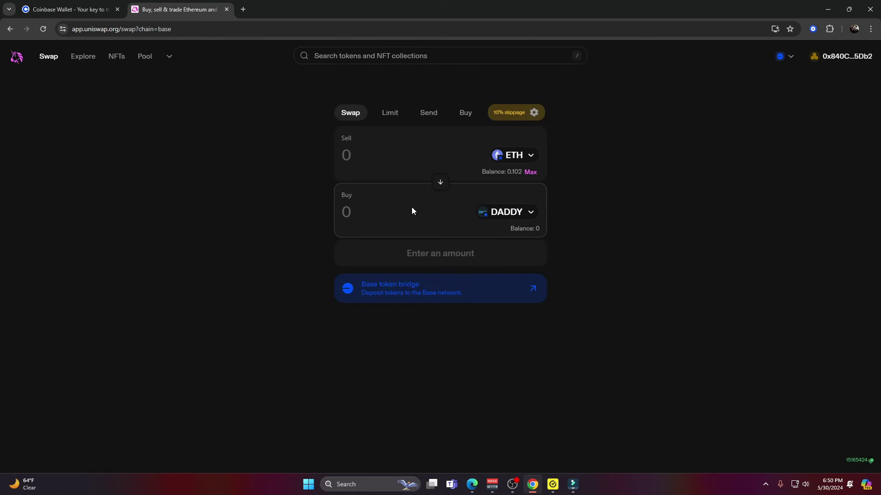
key("alt+Tab")
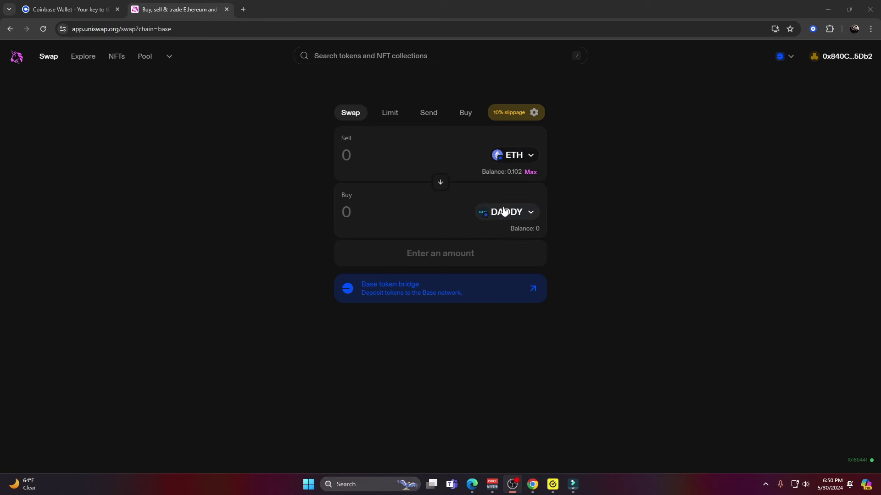
- Check the wallet balance, then enter a 0.05 ETH swap for 72.787 DADDY and confirm it
left_click(843, 57)
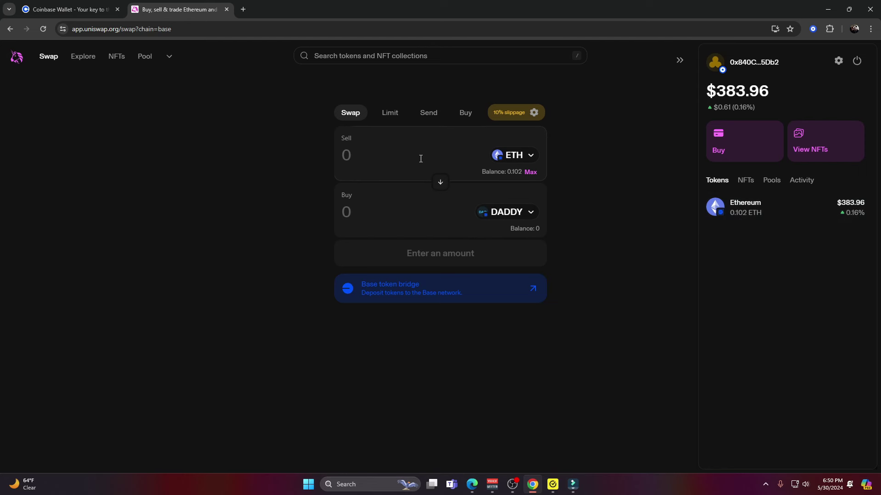
left_click(437, 161)
type("0.05")
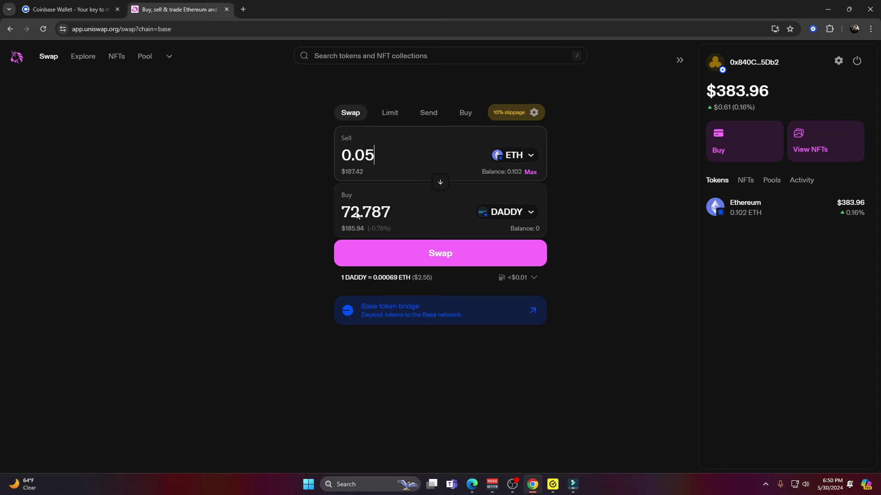
left_click(452, 256)
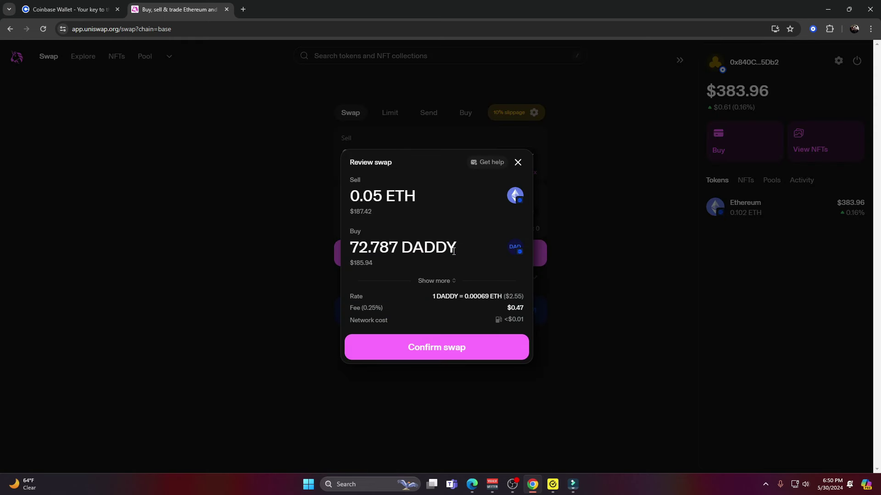
left_click(445, 347)
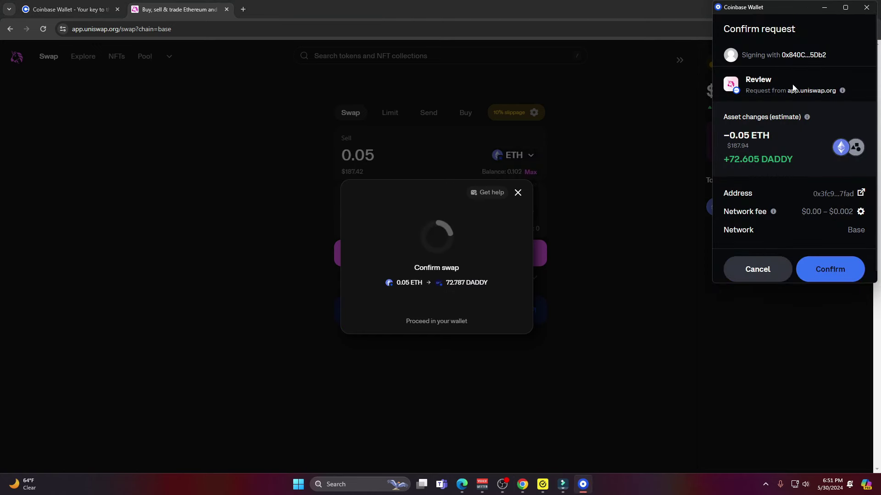
- Approve the 0.05 ETH-for-DADDY transaction in the Coinbase Wallet request
left_click(848, 273)
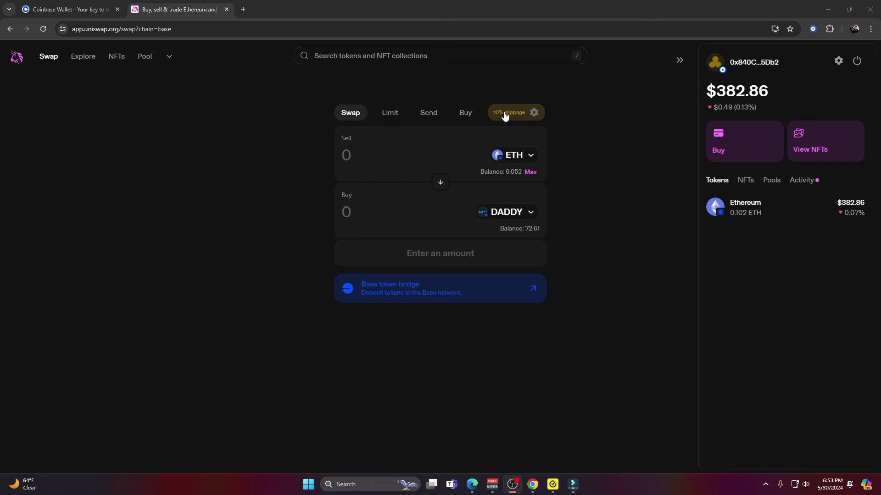
- Set the swap's maximum slippage to a custom 10%
left_click(536, 115)
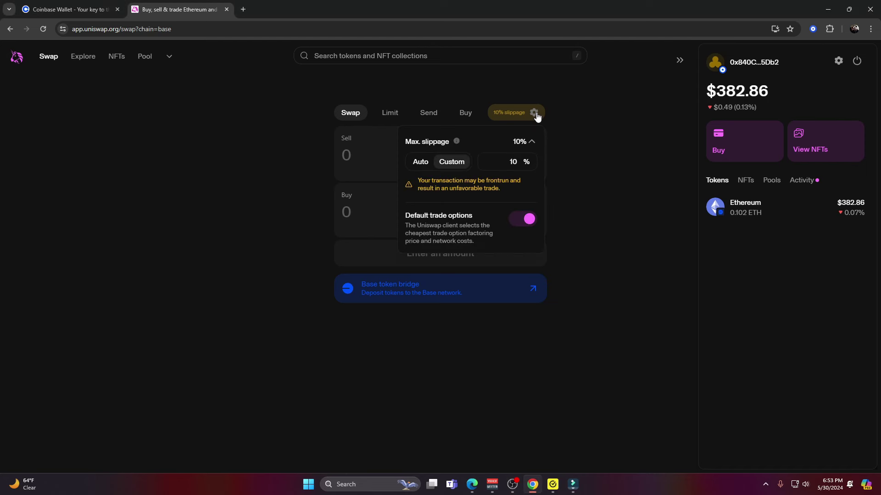
left_click(420, 164)
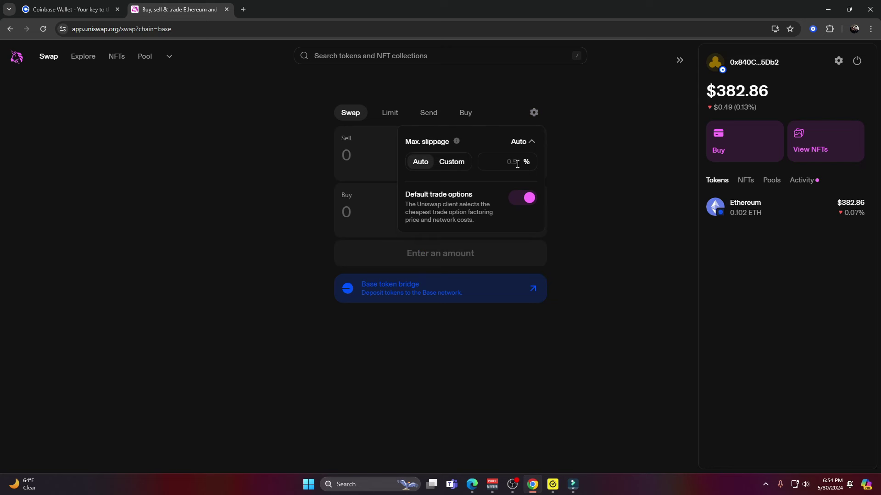
left_click(462, 165)
left_click(499, 163)
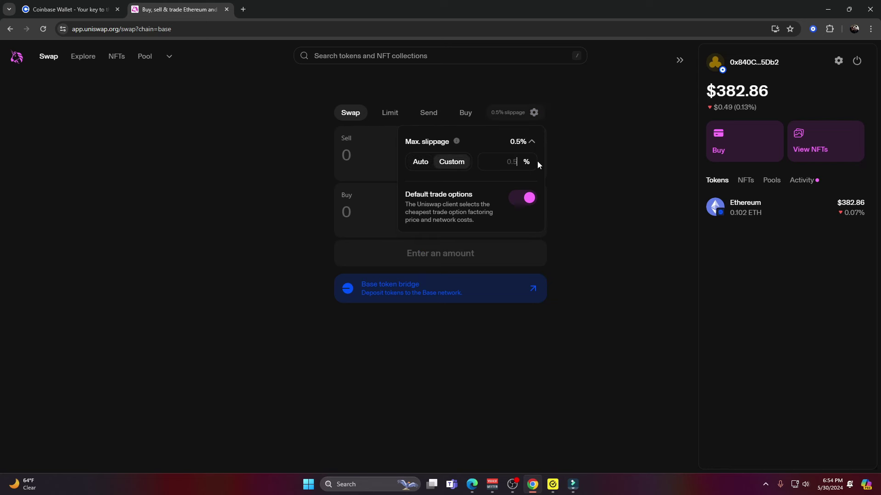
type("10")
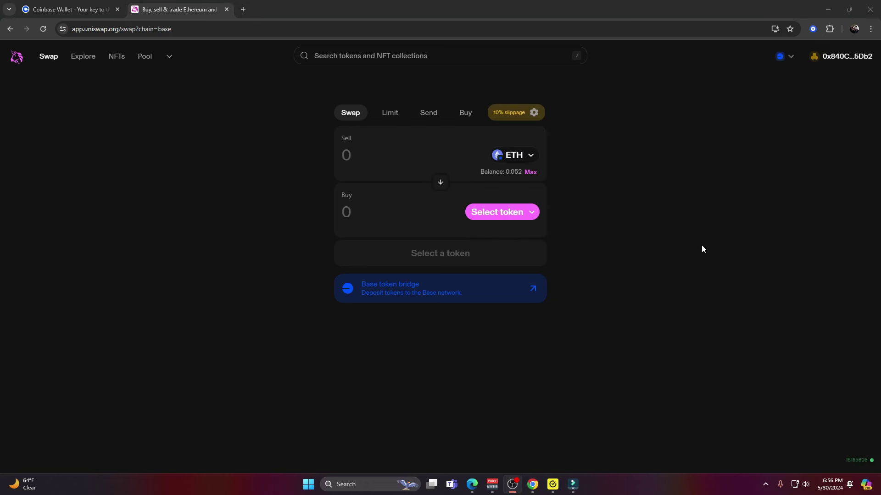
- Reload the swap page and view the wallet assets of 0.0522 ETH and 72.605 DADDY
left_click(43, 29)
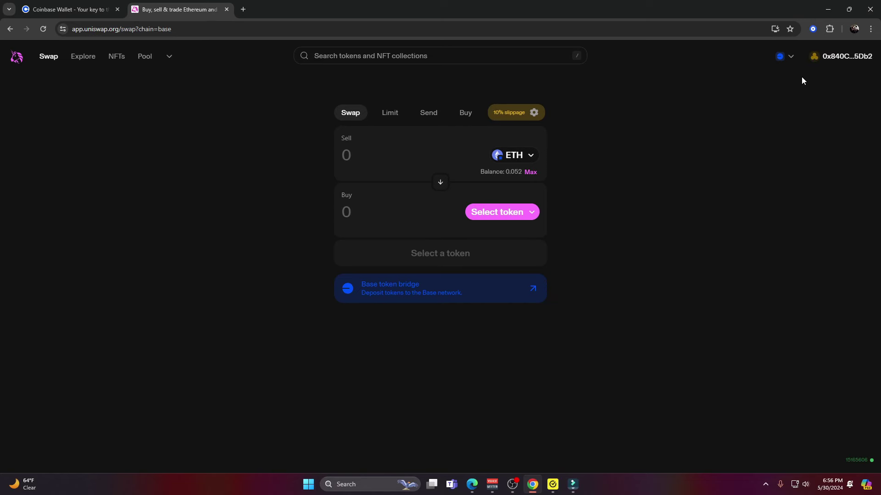
left_click(813, 30)
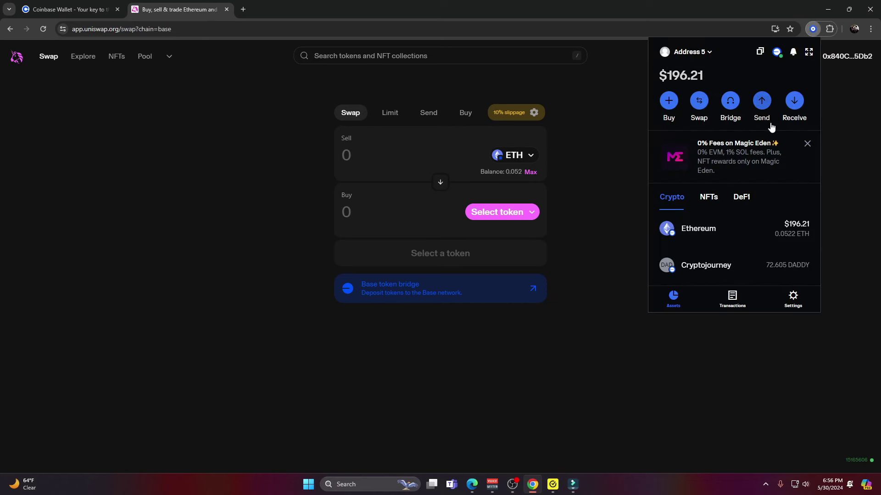